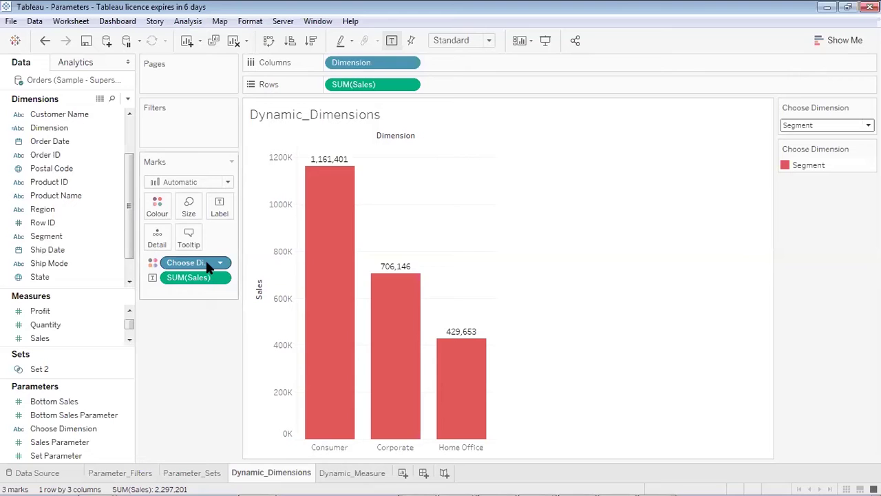
- Inspect the data type and list of allowable values in the Choose Dimension parameter's definition
{"action": "right_click", "coordinate": [126, 428]}
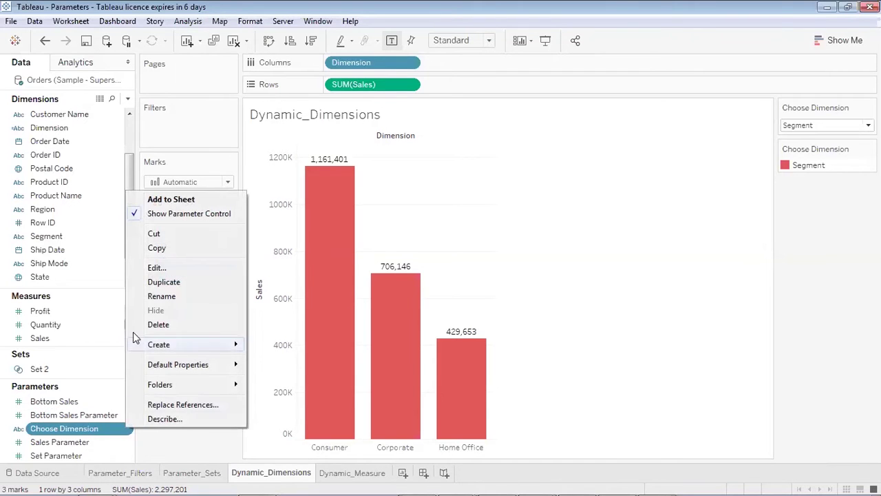
{"action": "left_click", "coordinate": [153, 273]}
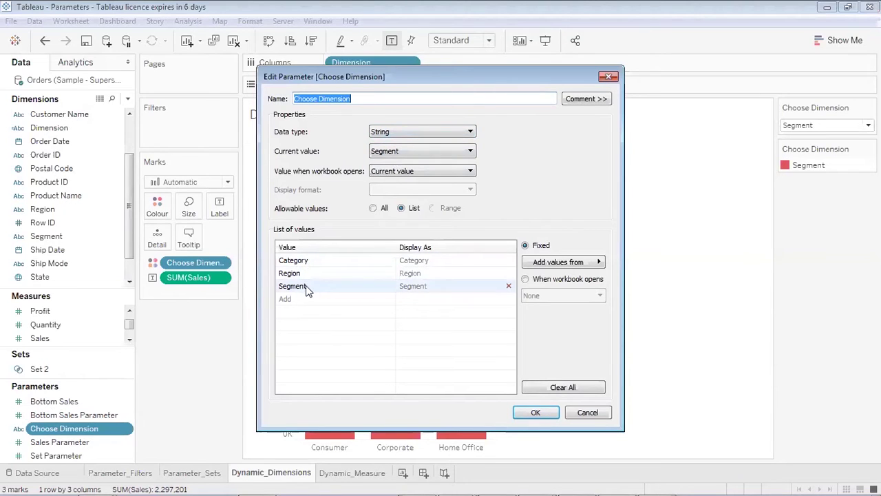
{"action": "left_click", "coordinate": [554, 415]}
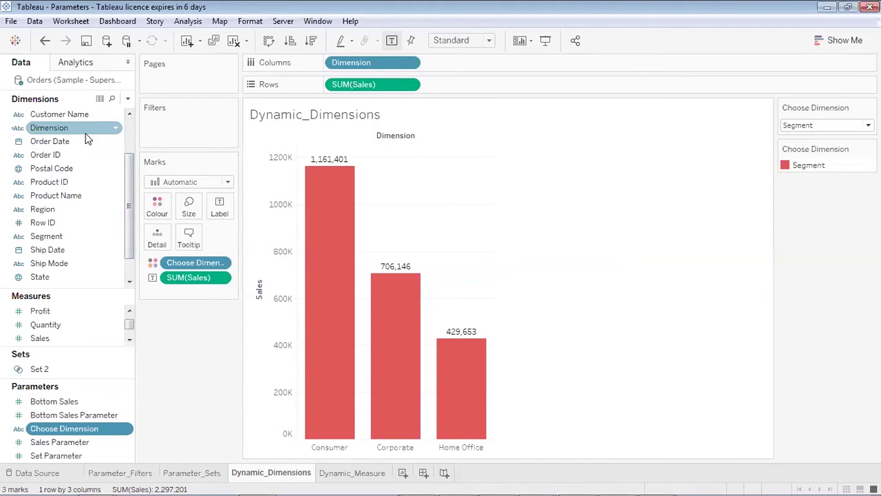
- Review the Dimension calculated field's CASE formula and the choices offered by the Choose Dimension parameter control
{"action": "left_click", "coordinate": [115, 128]}
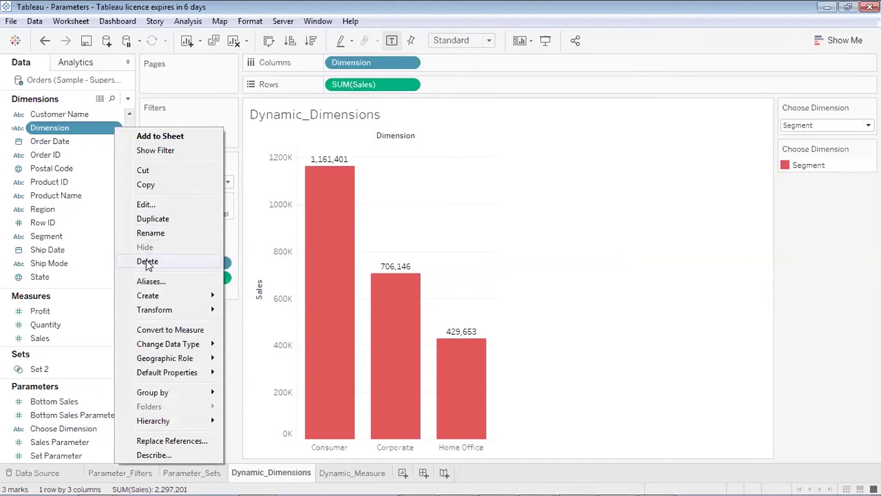
{"action": "left_click", "coordinate": [154, 203]}
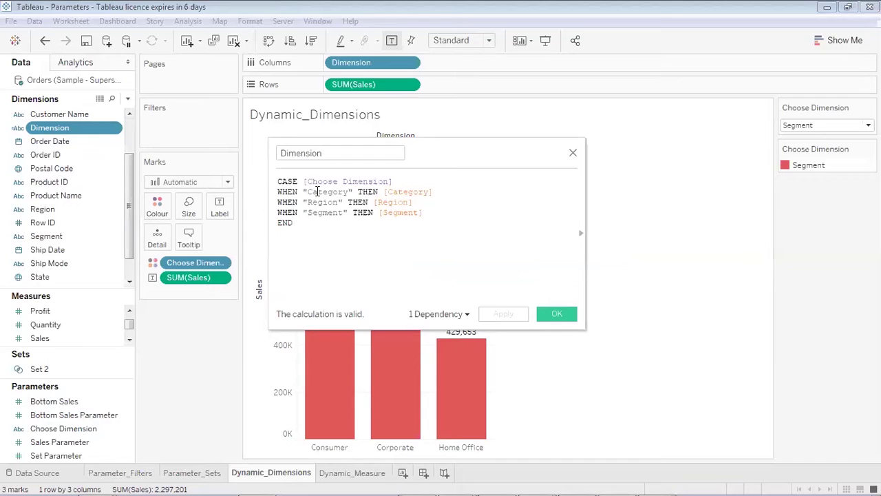
{"action": "double_click", "coordinate": [317, 192]}
{"action": "double_click", "coordinate": [399, 192]}
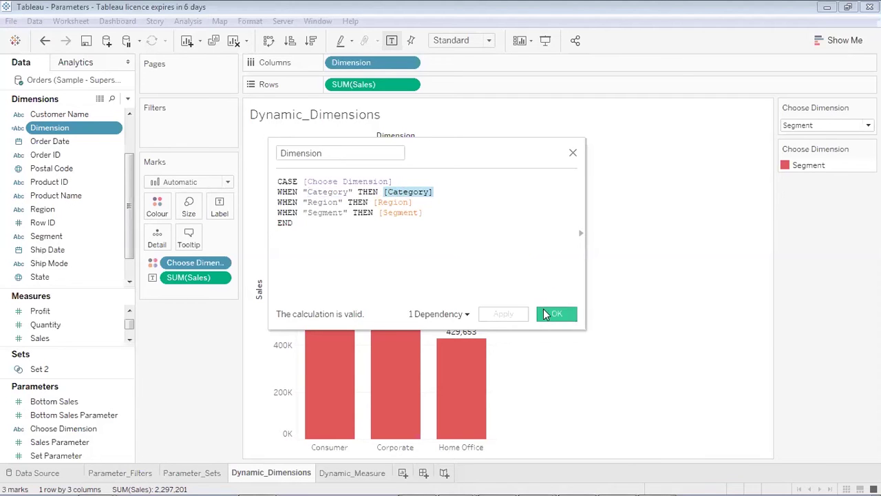
{"action": "left_click", "coordinate": [547, 314]}
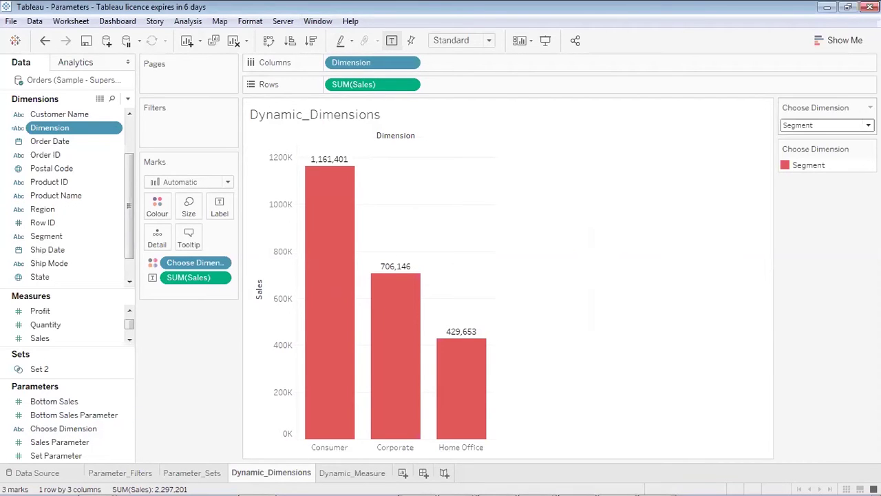
{"action": "left_click", "coordinate": [825, 125]}
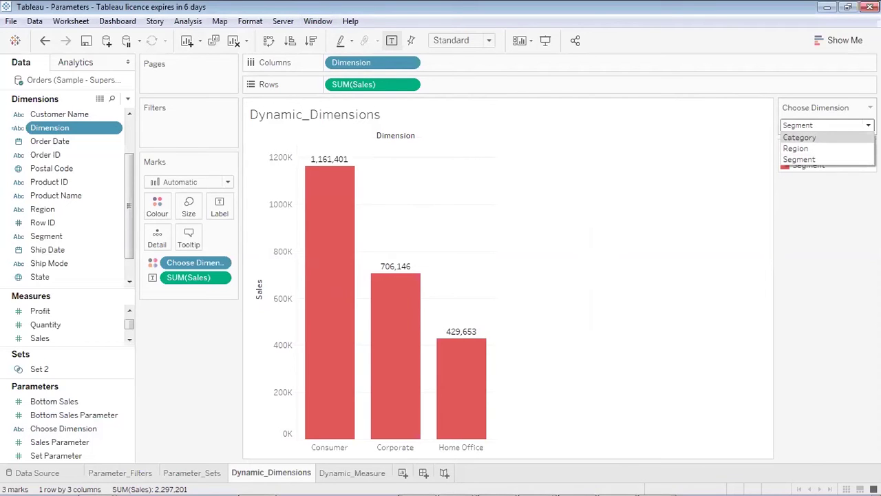
{"action": "left_click", "coordinate": [702, 239]}
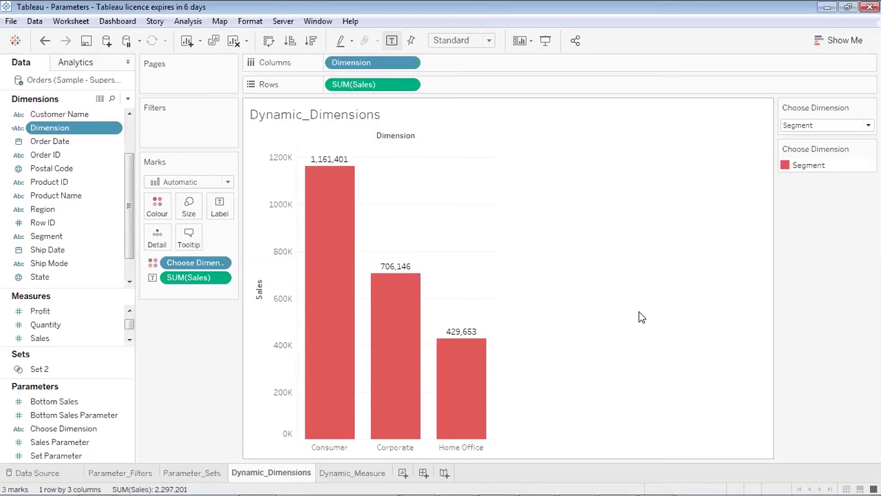
- On the Dynamic_Measure sheet, start a new parameter named Choose Measure with data type String and a list of allowable values
{"action": "left_click", "coordinate": [367, 475]}
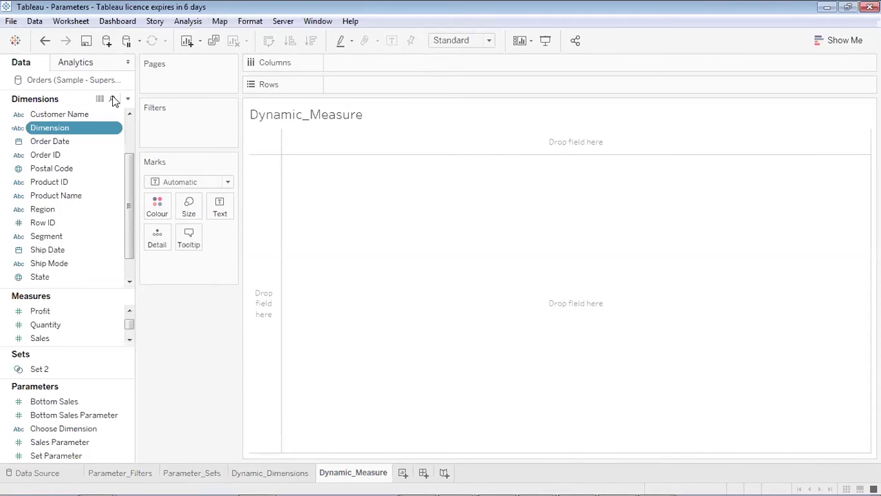
{"action": "left_click", "coordinate": [127, 98]}
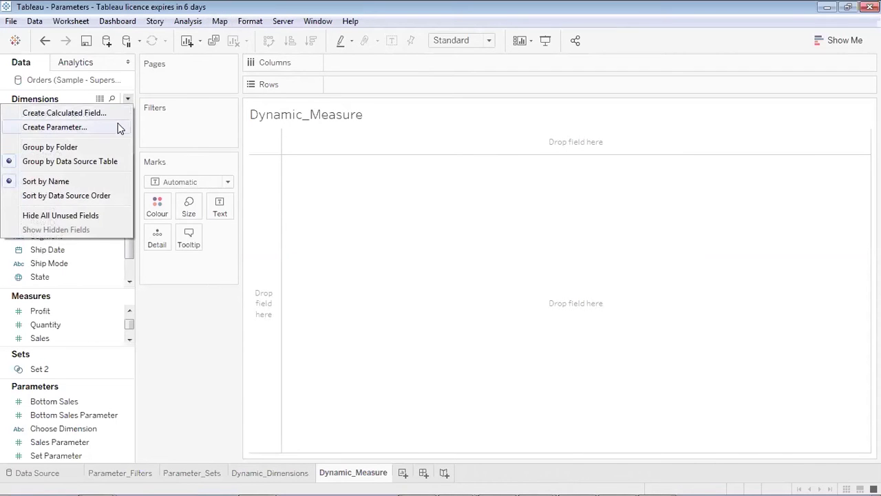
{"action": "left_click", "coordinate": [119, 128]}
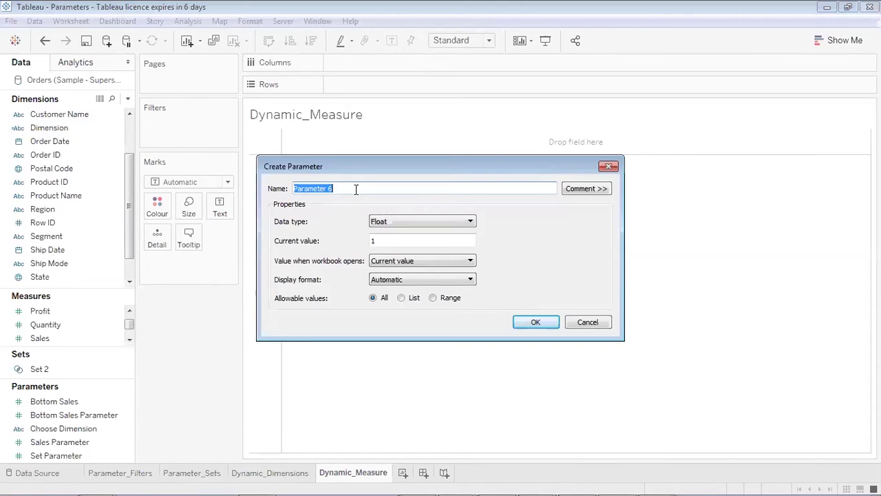
{"action": "type", "text": "Choose"}
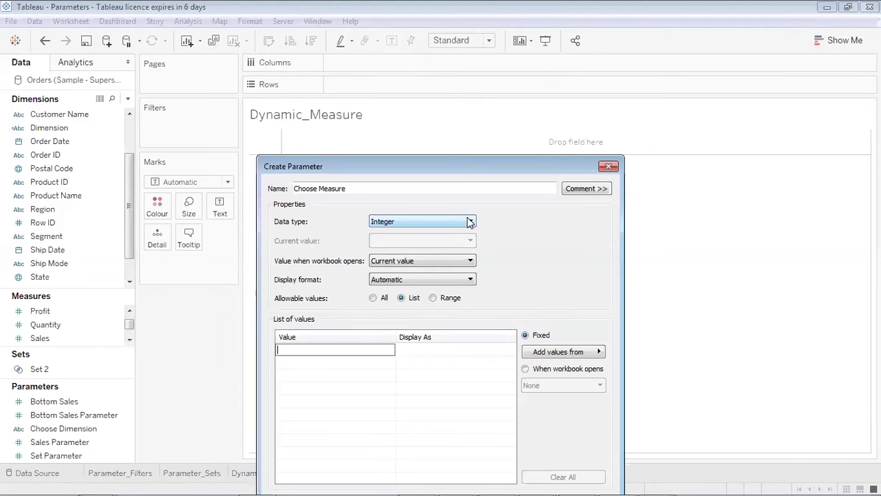
{"action": "left_click", "coordinate": [469, 221]}
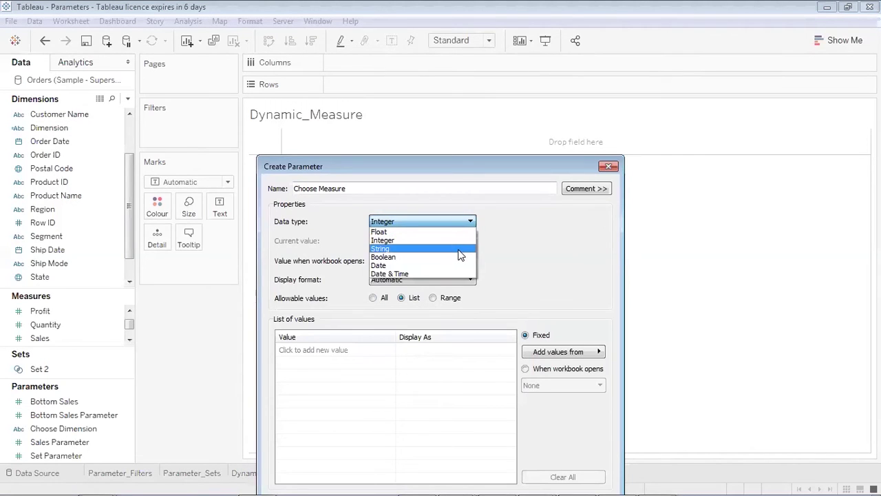
{"action": "left_click", "coordinate": [459, 250]}
- Enter Sales, Discount and Profit as the Choose Measure parameter's list values
{"action": "left_click", "coordinate": [323, 350]}
{"action": "type", "text": "Sales"}
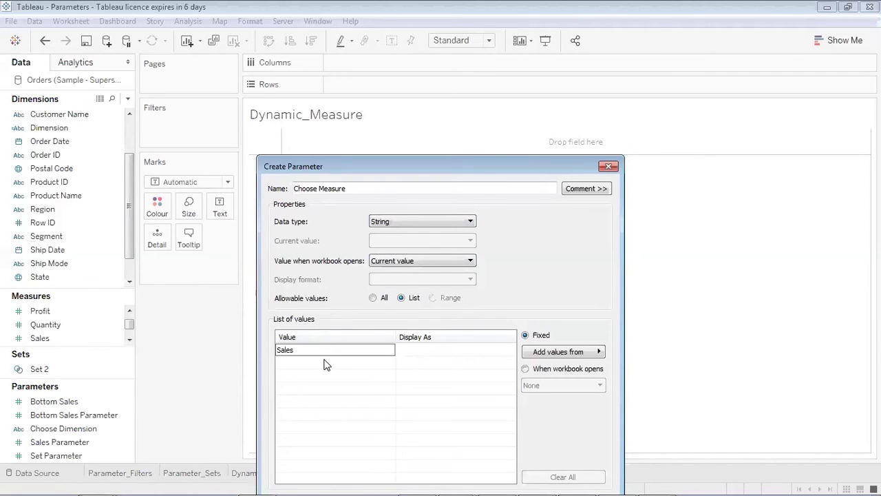
{"action": "key", "text": "Return"}
{"action": "left_click", "coordinate": [325, 361]}
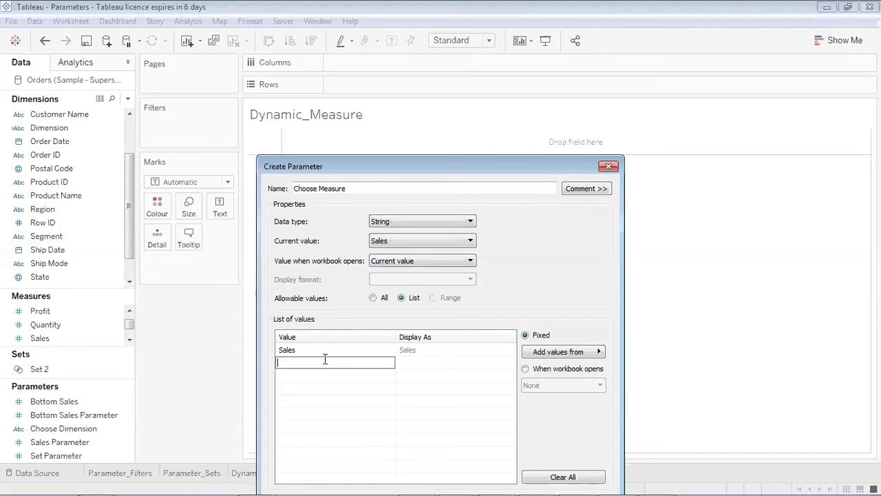
{"action": "type", "text": "Discount"}
{"action": "key", "text": "Return"}
{"action": "left_click", "coordinate": [323, 374]}
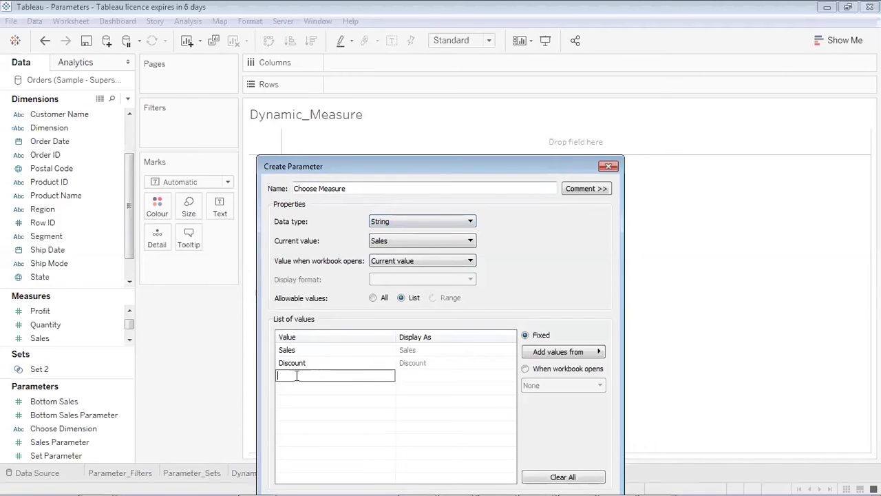
{"action": "type", "text": "Profit"}
- Replace the Discount list value with Quantity and create the Choose Measure parameter
{"action": "left_click", "coordinate": [378, 363]}
{"action": "left_click", "coordinate": [378, 363]}
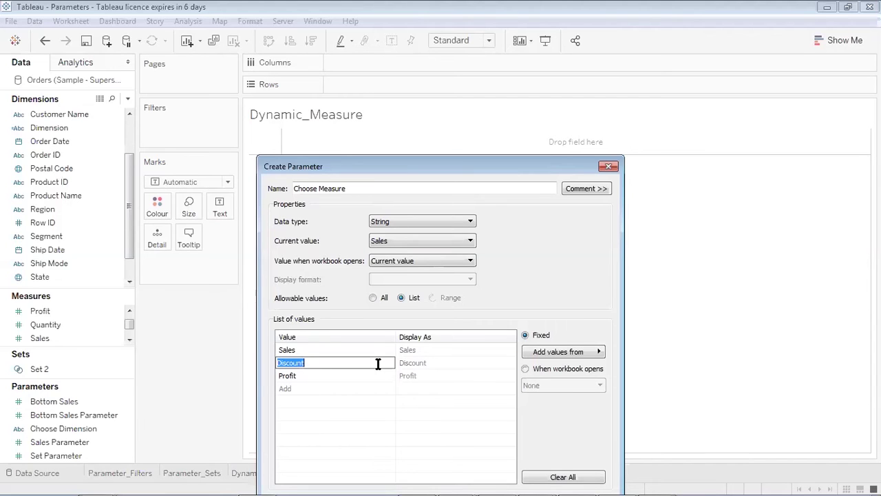
{"action": "type", "text": "Quantity"}
{"action": "left_click", "coordinate": [446, 375]}
{"action": "left_click", "coordinate": [444, 404]}
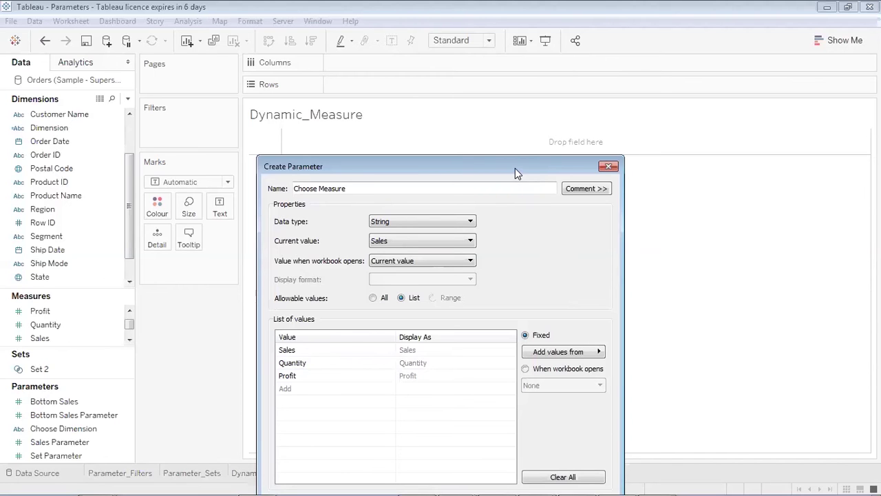
{"action": "left_click_drag", "start_coordinate": [517, 168], "coordinate": [550, 54]}
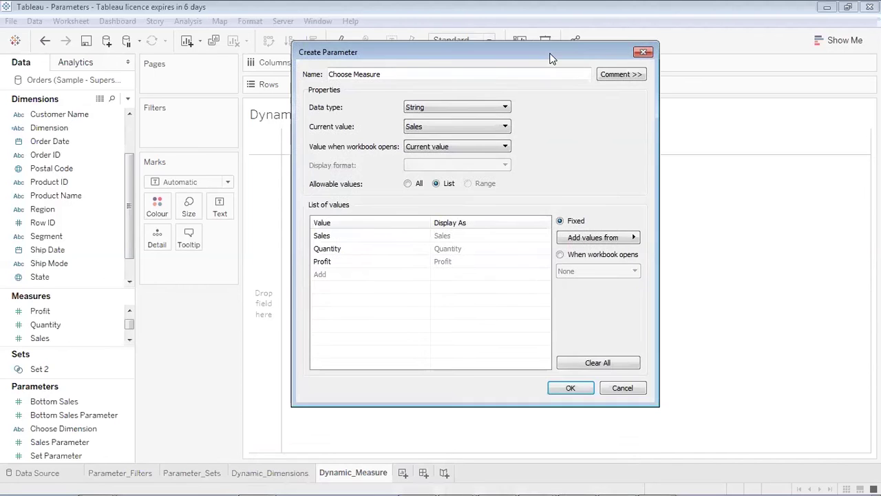
{"action": "left_click", "coordinate": [571, 387]}
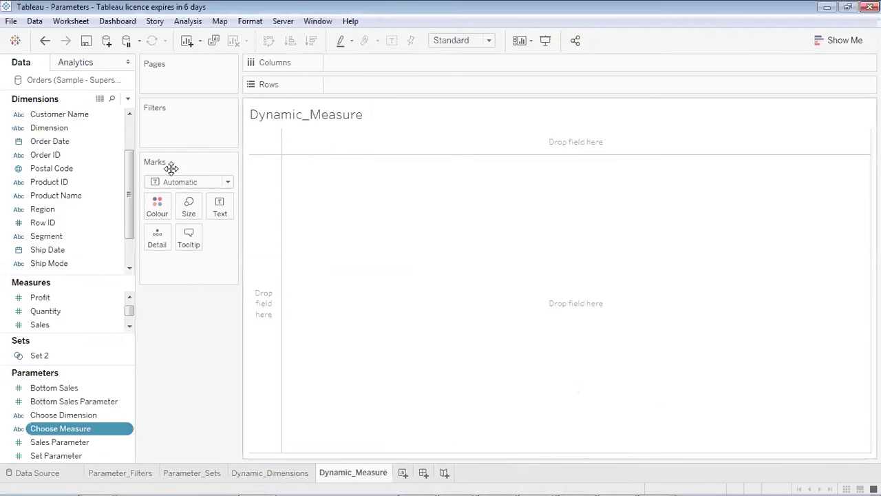
- Start a new calculated field and name it Measure
{"action": "left_click", "coordinate": [129, 100]}
{"action": "left_click", "coordinate": [108, 114]}
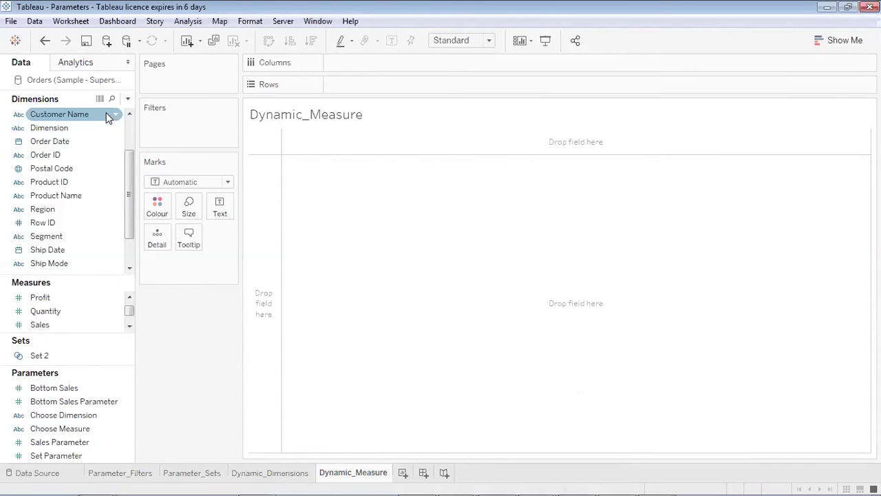
{"action": "type", "text": "Measure"}
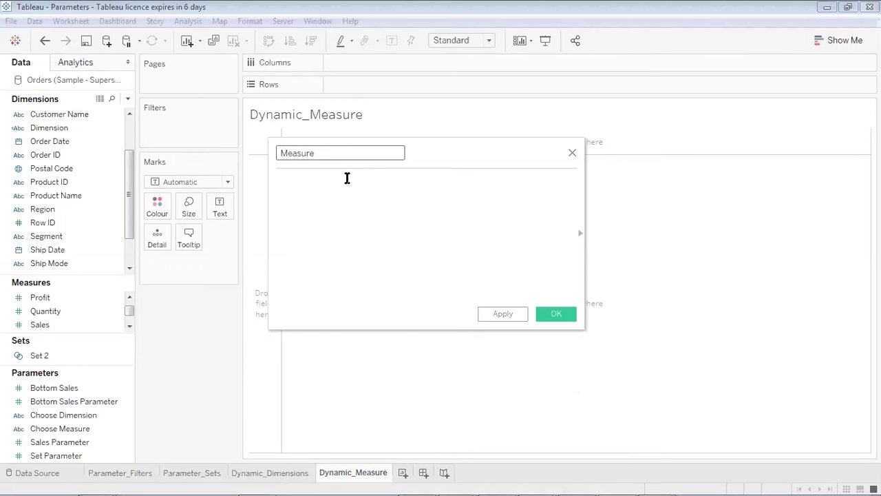
- Begin the Measure field's formula with CASE [Choose Measure]
{"action": "left_click", "coordinate": [345, 178]}
{"action": "type", "text": "Case"}
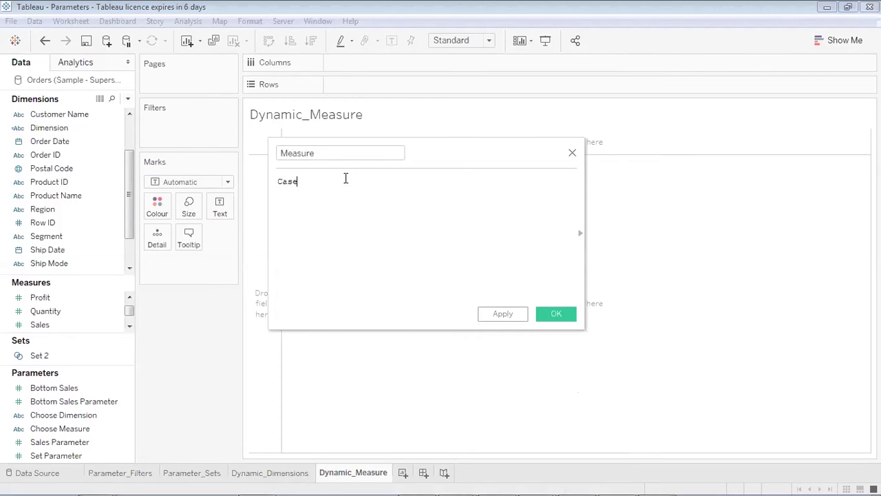
{"action": "key", "text": "BackSpace"}
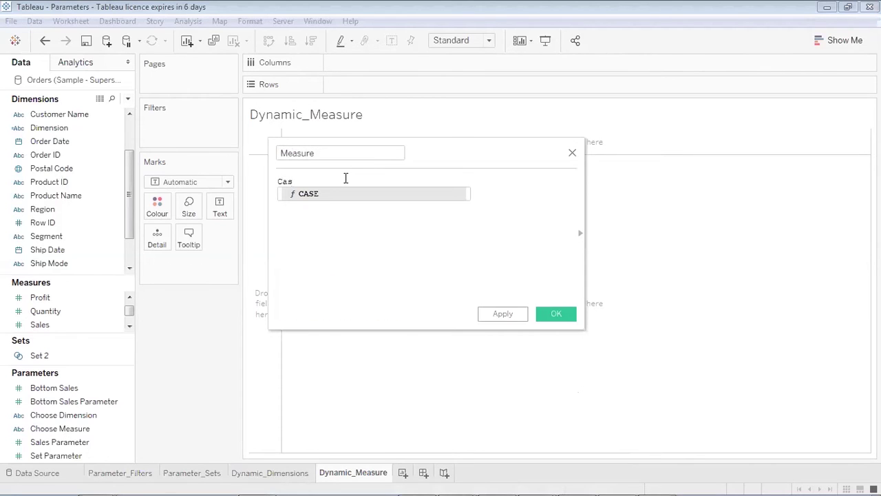
{"action": "key", "text": "Return"}
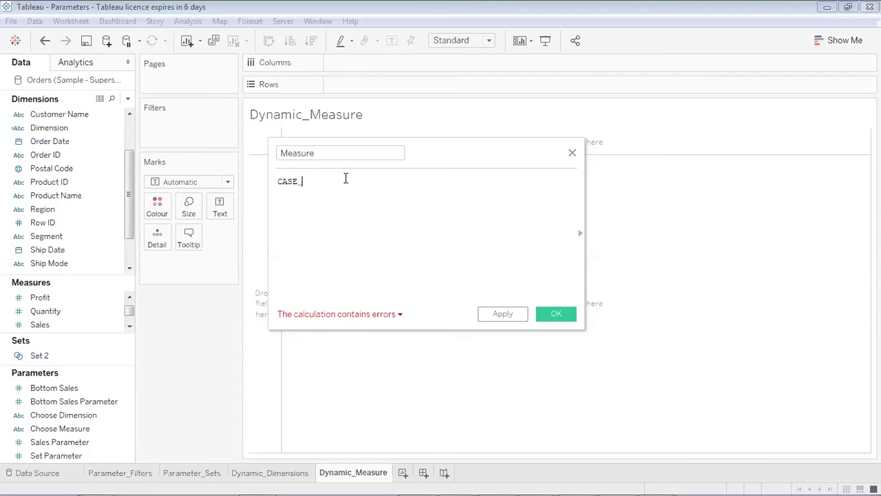
{"action": "key", "text": "Home"}
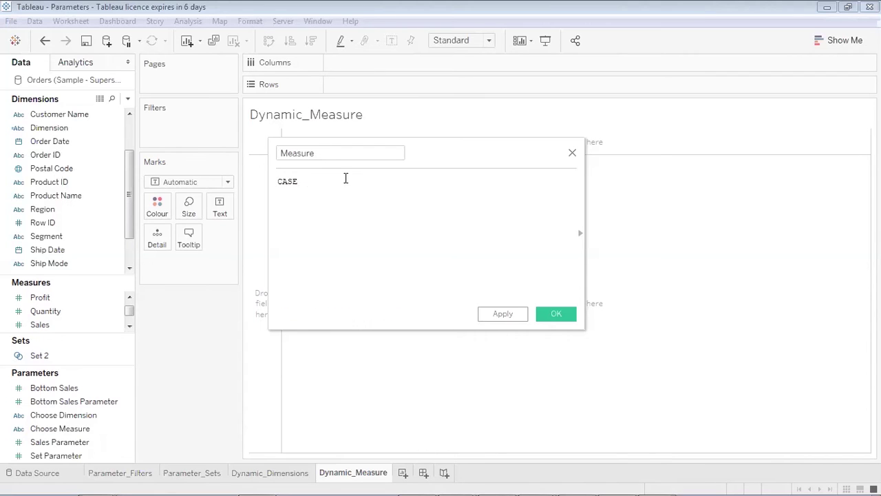
{"action": "key", "text": "End"}
{"action": "type", "text": "[Cho"}
{"action": "double_click", "coordinate": [352, 237]}
- Add the line WHEN "Sales" THEN [Sales] below the CASE line of the Measure formula
{"action": "key", "text": "Return"}
{"action": "type", "text": "Whe"}
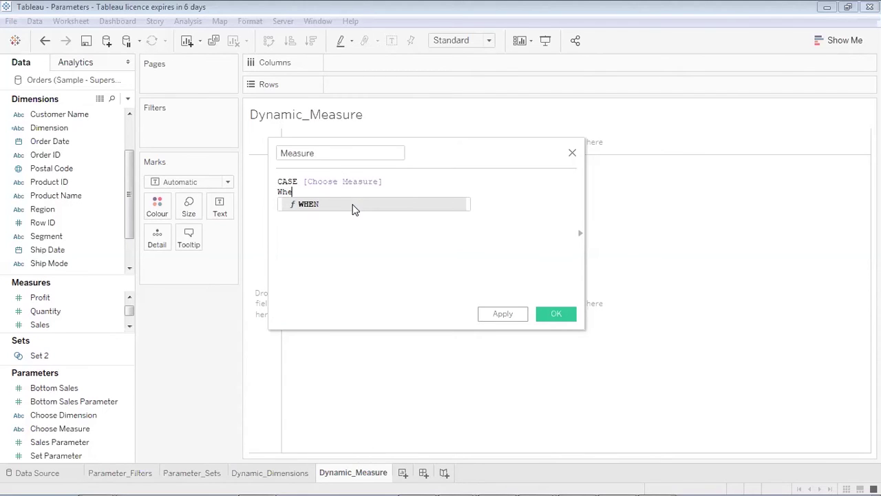
{"action": "double_click", "coordinate": [352, 204]}
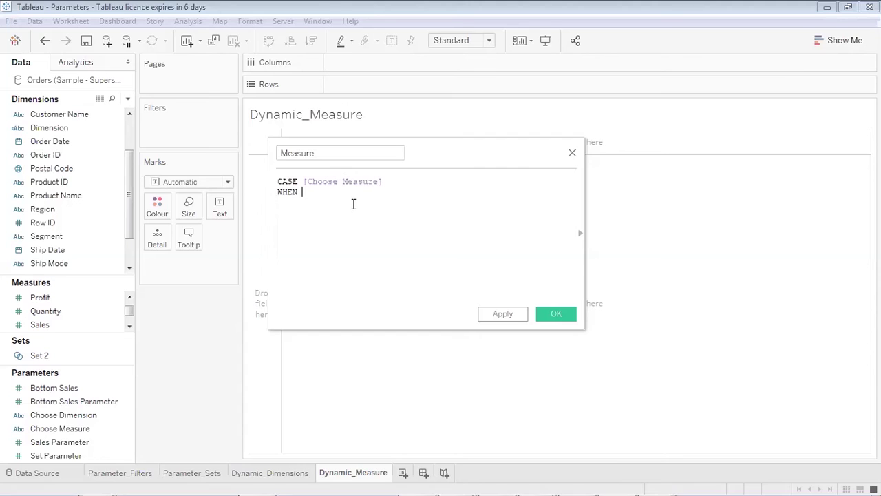
{"action": "type", "text": "\"Sales\" "}
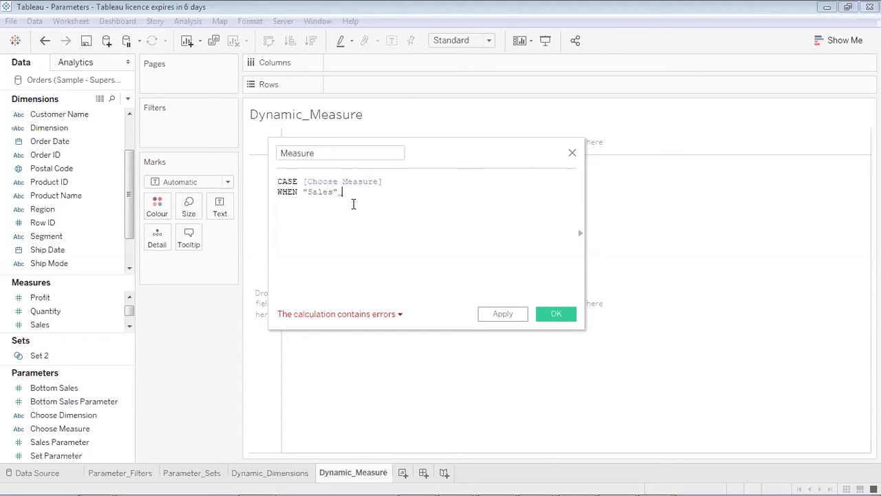
{"action": "type", "text": "th"}
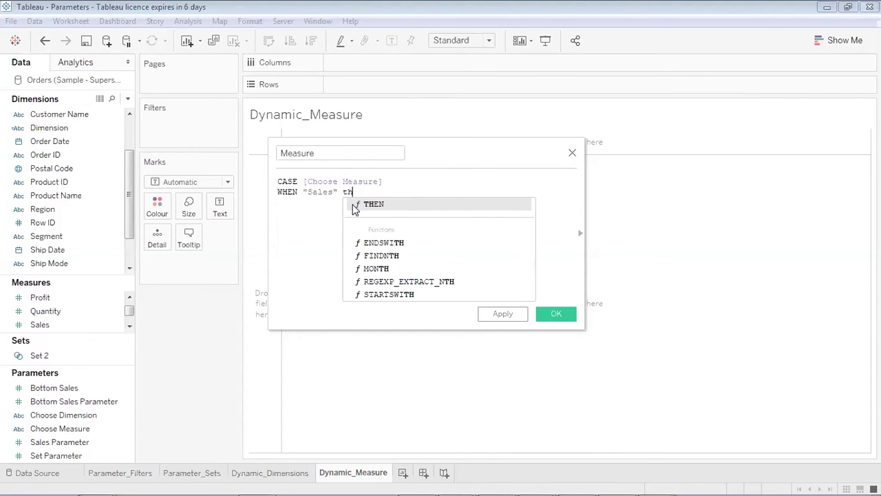
{"action": "left_click", "coordinate": [354, 204]}
{"action": "type", "text": "["}
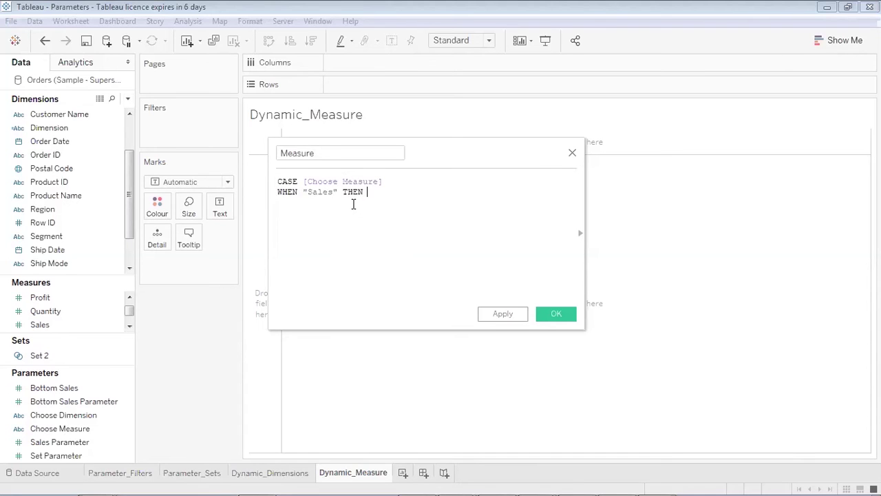
{"action": "type", "text": "sale"}
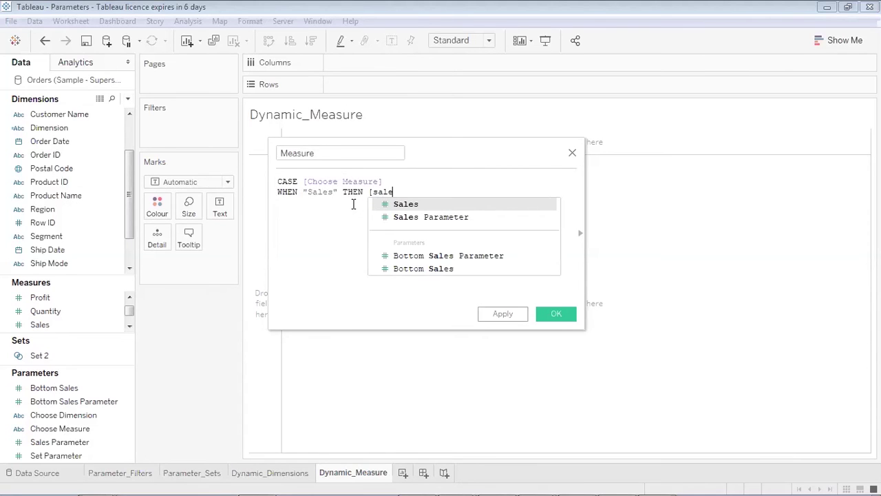
{"action": "key", "text": "Return"}
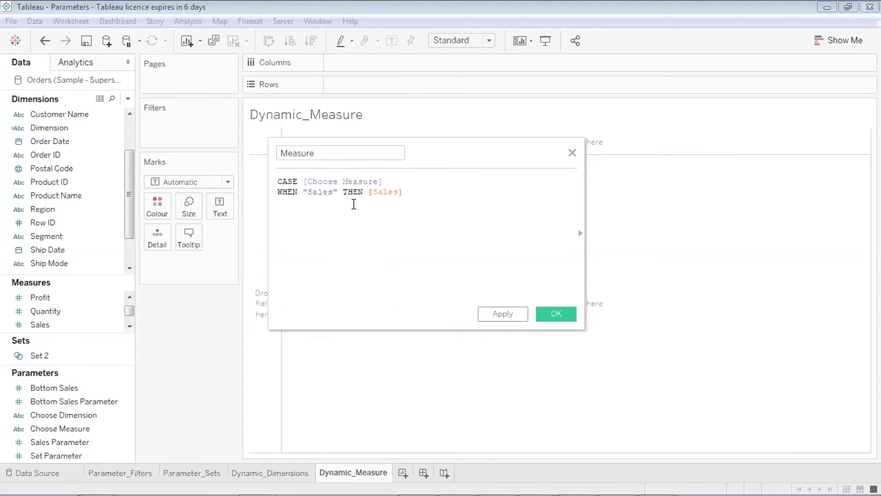
- Duplicate the Sales line in the Measure formula and change the copy to WHEN "Profit" THEN [Profit]
{"action": "key", "text": "Return"}
{"action": "left_click_drag", "start_coordinate": [407, 191], "coordinate": [254, 196]}
{"action": "key", "text": "ctrl+c"}
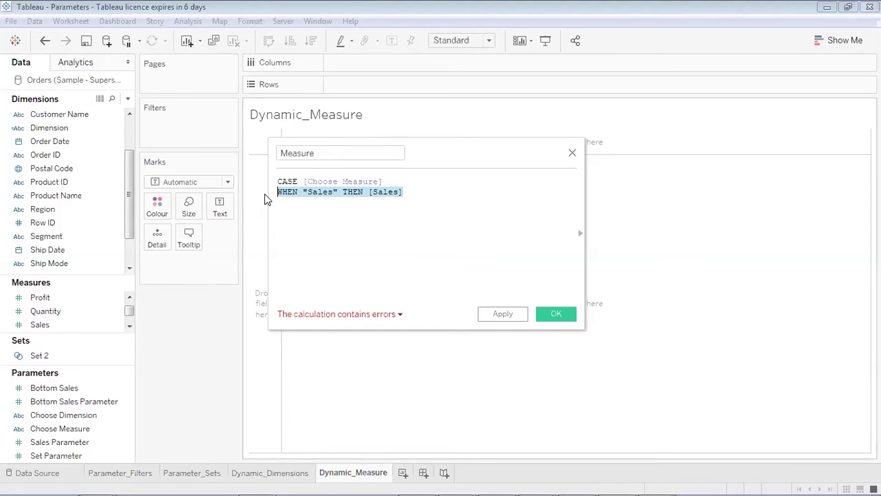
{"action": "left_click", "coordinate": [281, 201]}
{"action": "key", "text": "ctrl+v"}
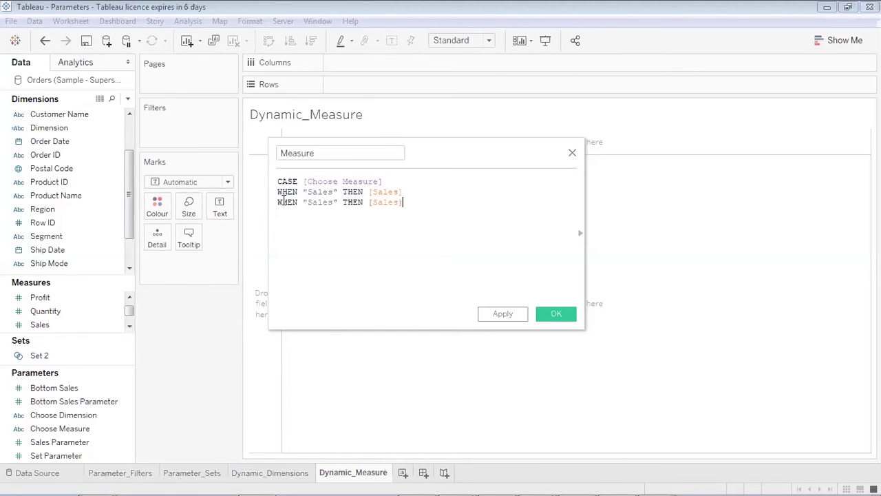
{"action": "double_click", "coordinate": [318, 202]}
{"action": "type", "text": "Profit"}
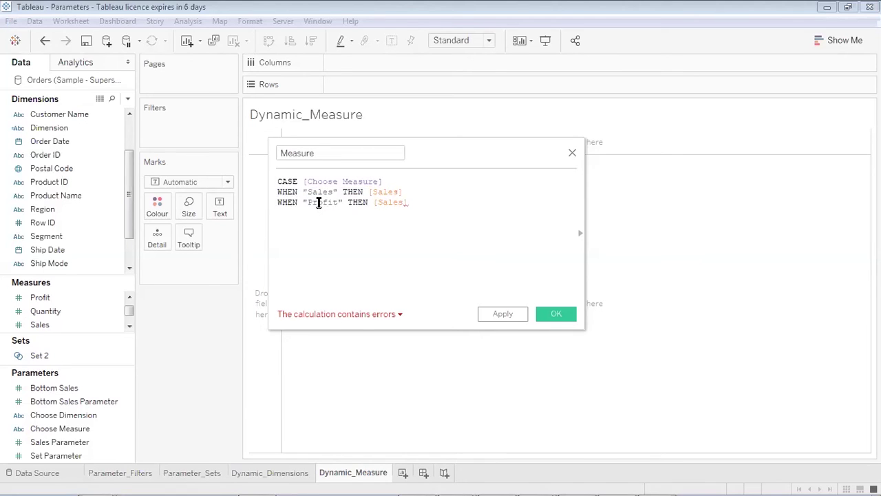
{"action": "double_click", "coordinate": [386, 203]}
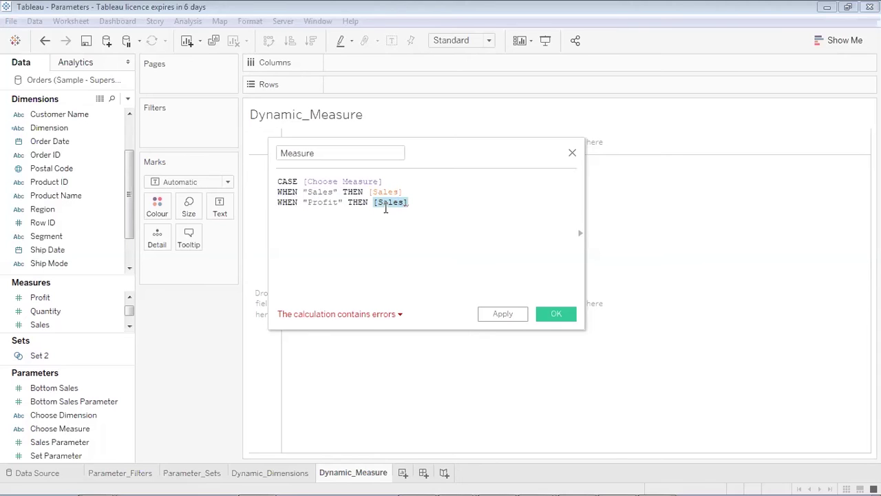
{"action": "type", "text": "Pro"}
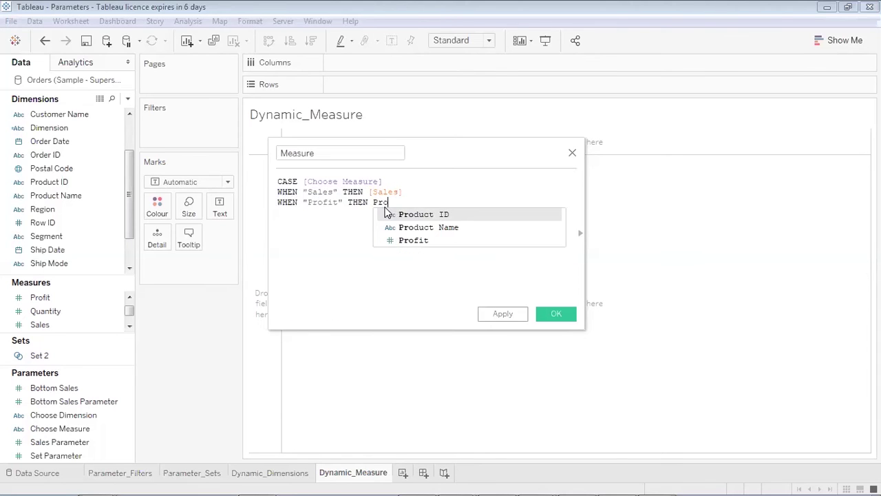
{"action": "double_click", "coordinate": [392, 238]}
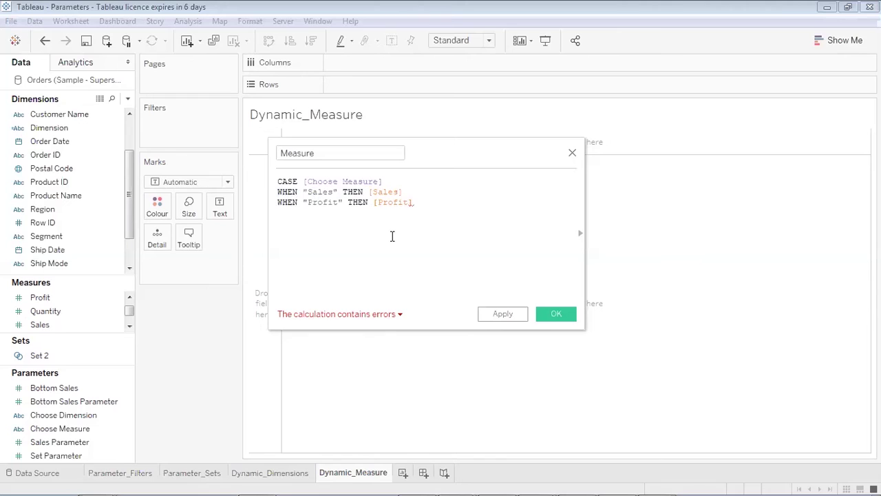
- Add a third case line to the Measure formula reading WHEN "Quantity" THEN [Quantity]
{"action": "key", "text": "Return"}
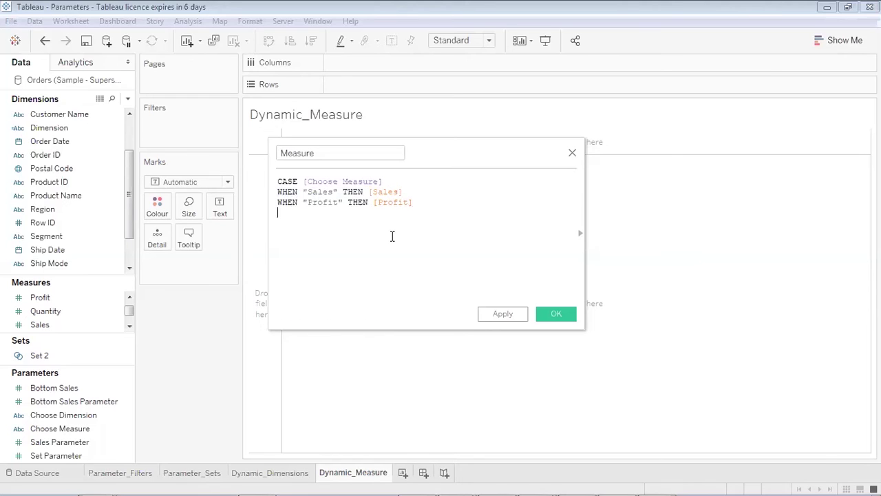
{"action": "key", "text": "ctrl+v"}
{"action": "double_click", "coordinate": [320, 212]}
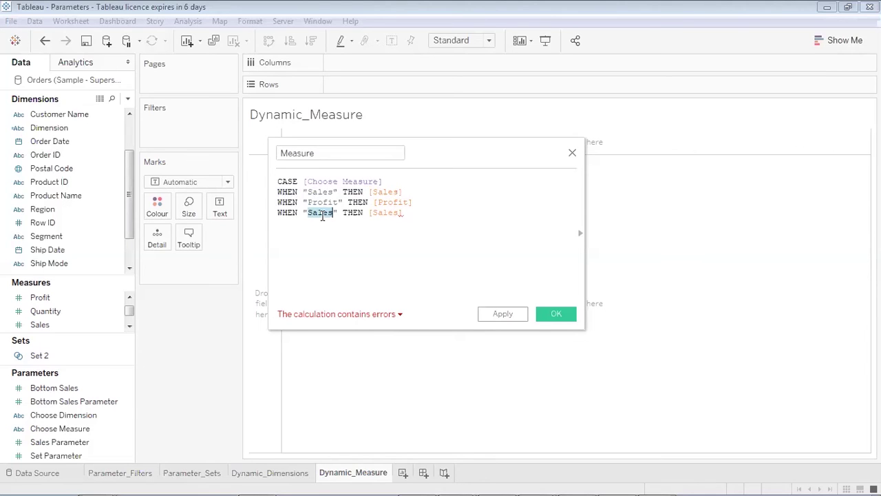
{"action": "type", "text": "Qua"}
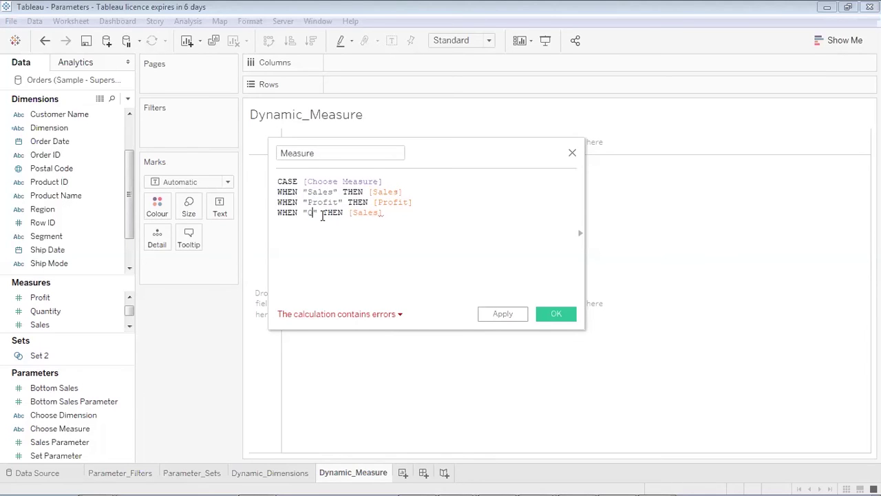
{"action": "type", "text": "ntity"}
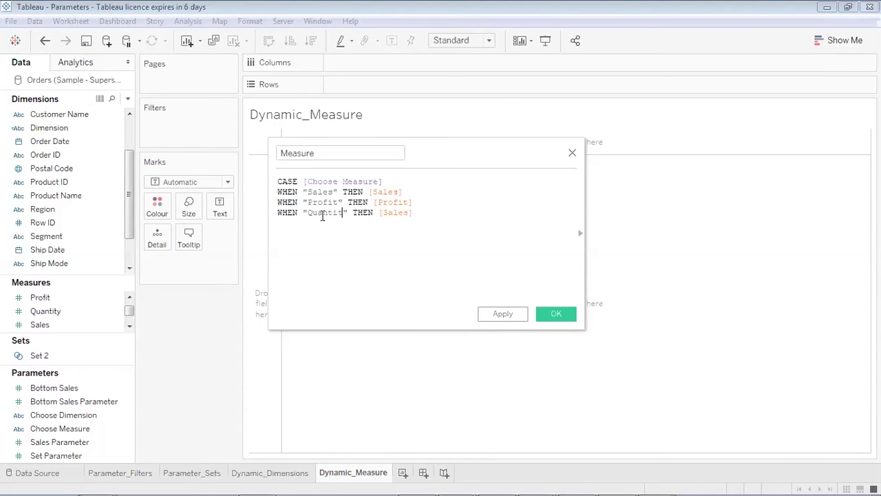
{"action": "double_click", "coordinate": [404, 212]}
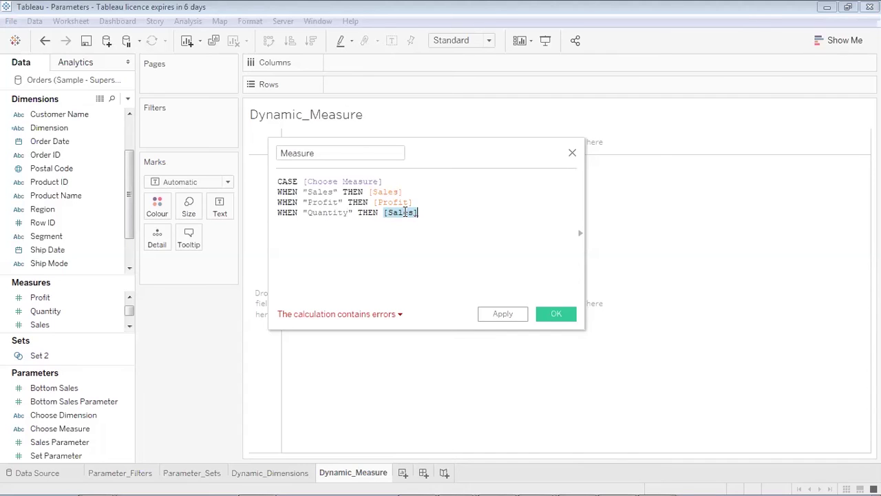
{"action": "type", "text": "Qua"}
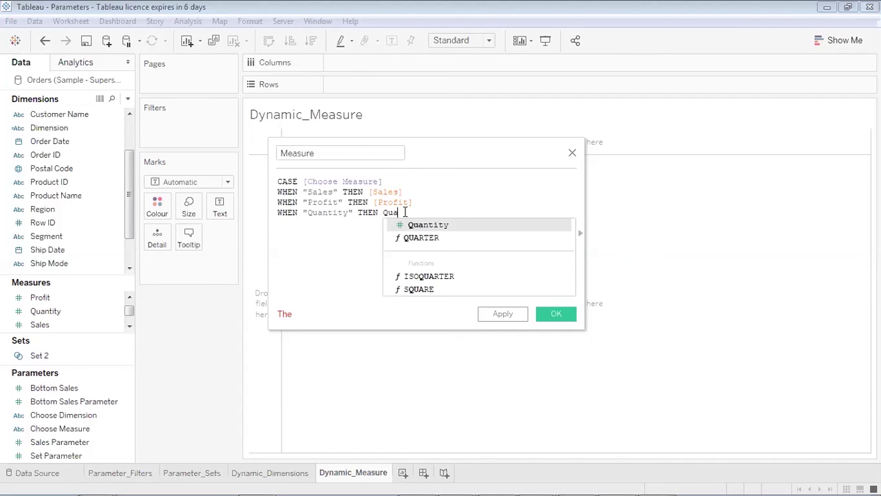
{"action": "left_click", "coordinate": [410, 225]}
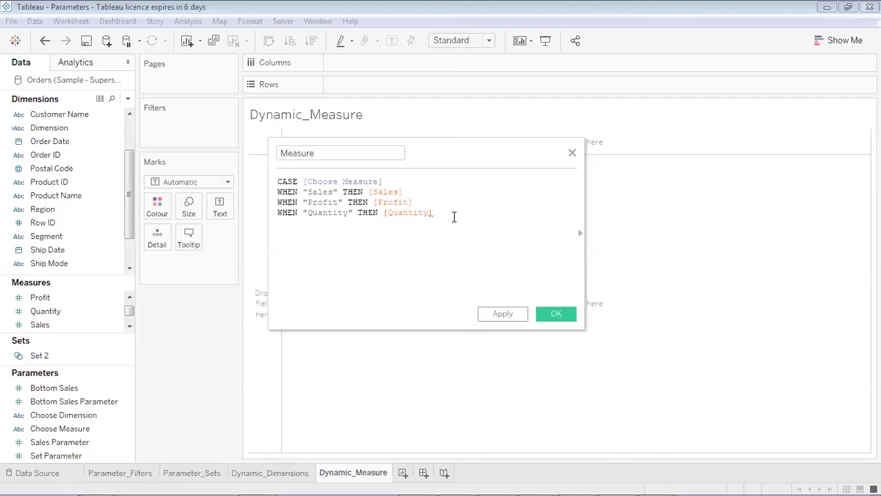
- Close the CASE formula with END on its own line
{"action": "key", "text": "Return"}
{"action": "type", "text": "END"}
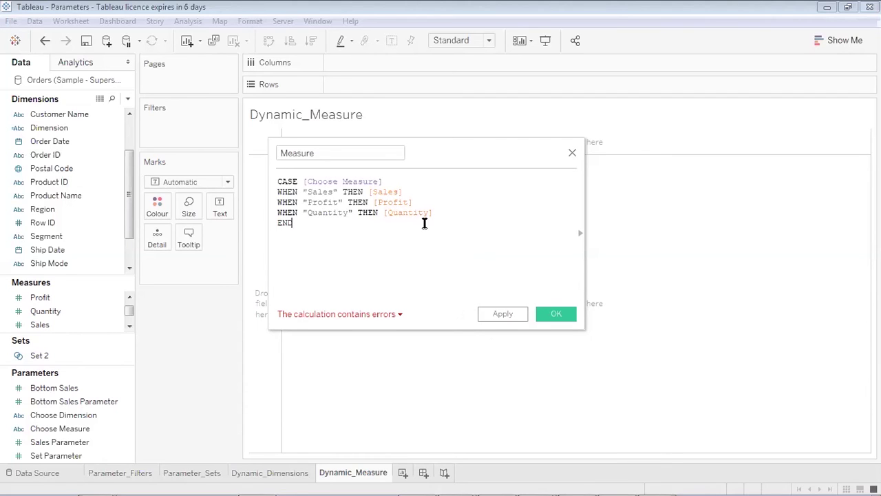
{"action": "key", "text": "Return"}
- Check the calculation's error details, rename the calculated field Measure_1, and save it
{"action": "left_click", "coordinate": [326, 315]}
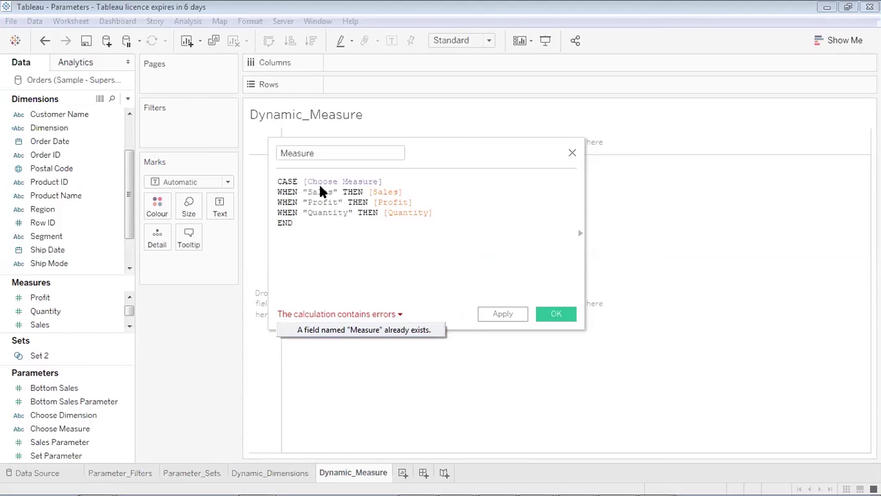
{"action": "left_click", "coordinate": [325, 153]}
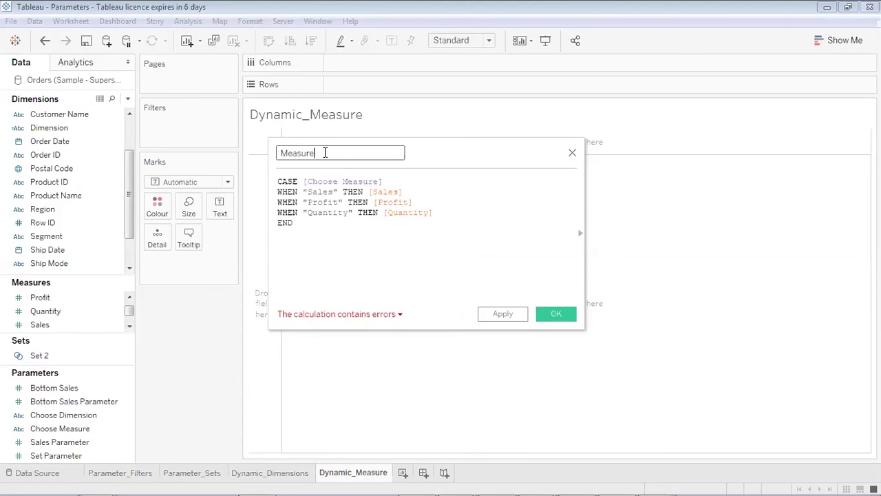
{"action": "type", "text": "_1"}
{"action": "left_click", "coordinate": [496, 311]}
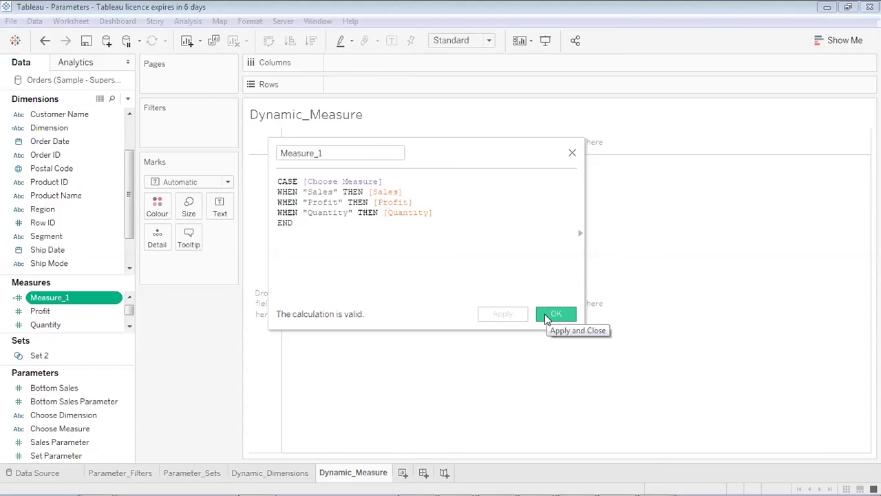
{"action": "left_click", "coordinate": [547, 316]}
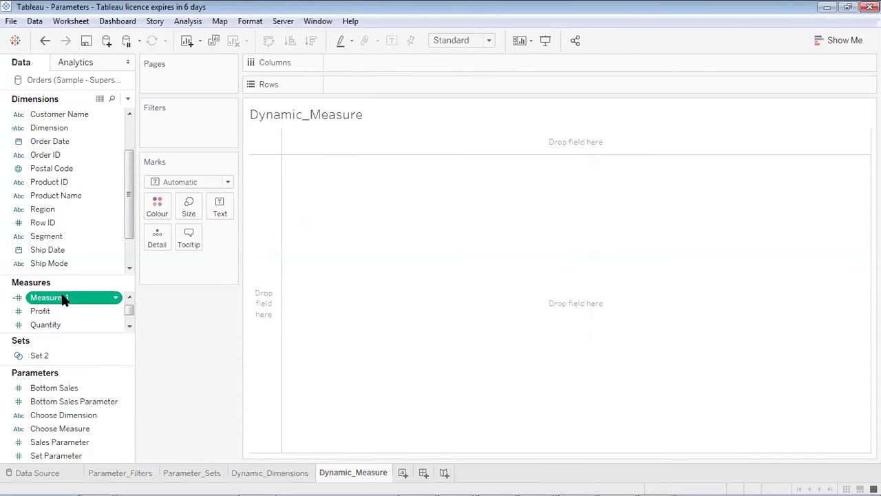
- Build a bar chart with Category on Columns and Measure_1 on Rows
{"action": "scroll", "coordinate": [130, 131], "scroll_direction": "up", "scroll_amount": 2}
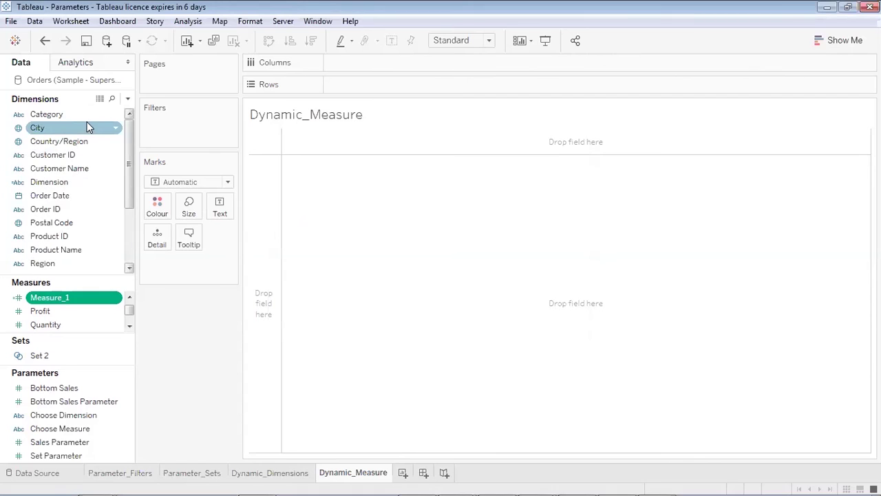
{"action": "left_click_drag", "start_coordinate": [78, 114], "coordinate": [383, 68]}
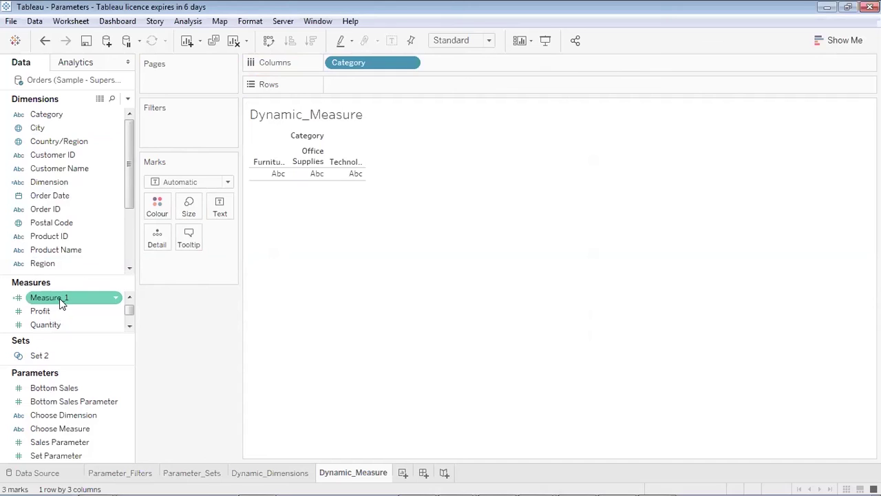
{"action": "mouse_move", "coordinate": [60, 303]}
{"action": "left_mouse_down"}
{"action": "mouse_move", "coordinate": [395, 134]}
{"action": "mouse_move", "coordinate": [390, 62]}
{"action": "mouse_move", "coordinate": [379, 90]}
{"action": "left_mouse_up"}
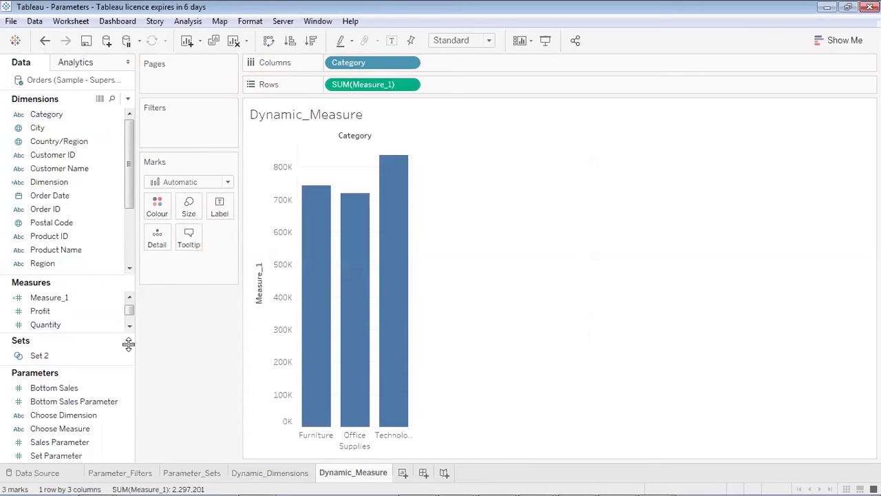
- Show the Choose Measure parameter control on the Dynamic_Measure sheet
{"action": "right_click", "coordinate": [124, 430]}
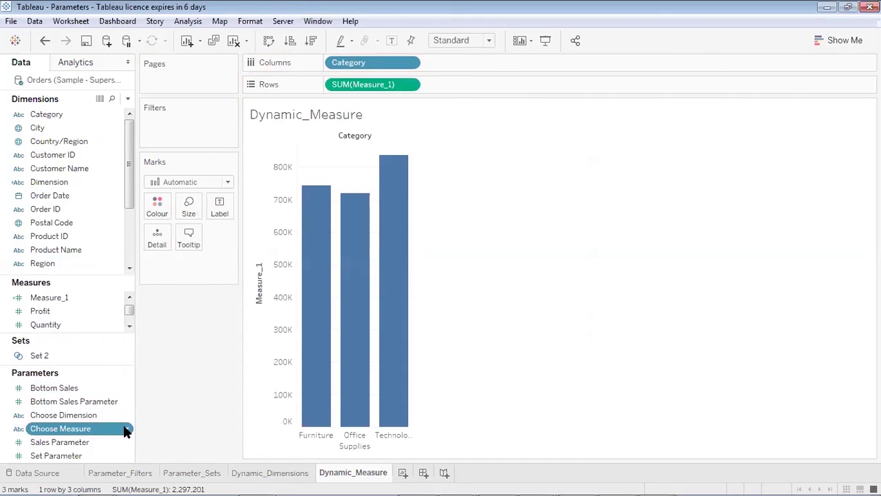
{"action": "left_click", "coordinate": [189, 161]}
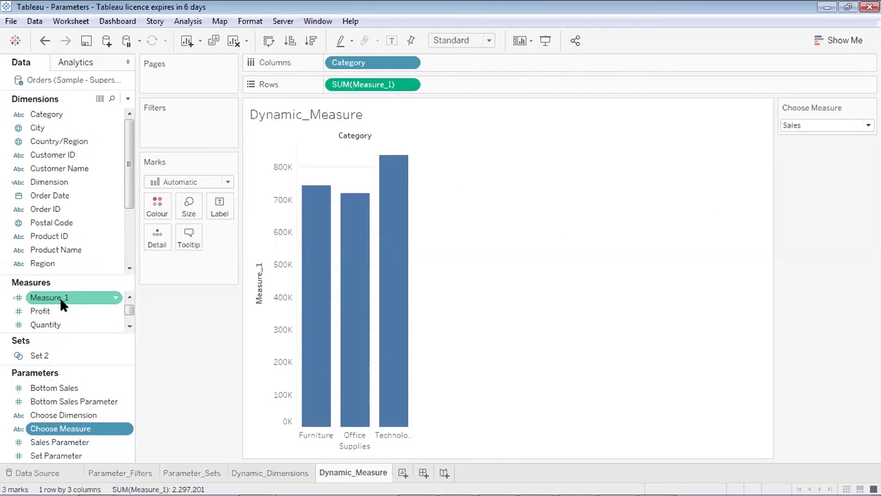
- Label the bars with Measure_1 and widen the chart so the full category names fit
{"action": "left_click_drag", "start_coordinate": [59, 296], "coordinate": [224, 201]}
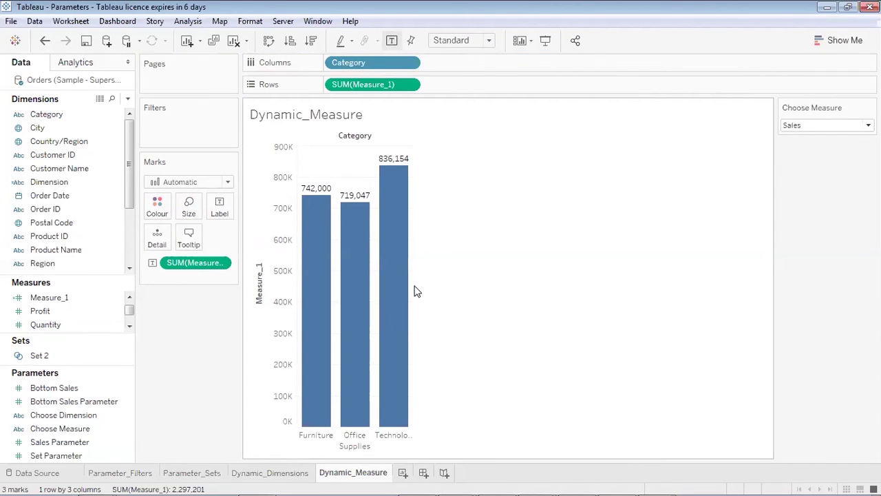
{"action": "left_click_drag", "start_coordinate": [412, 285], "coordinate": [493, 286]}
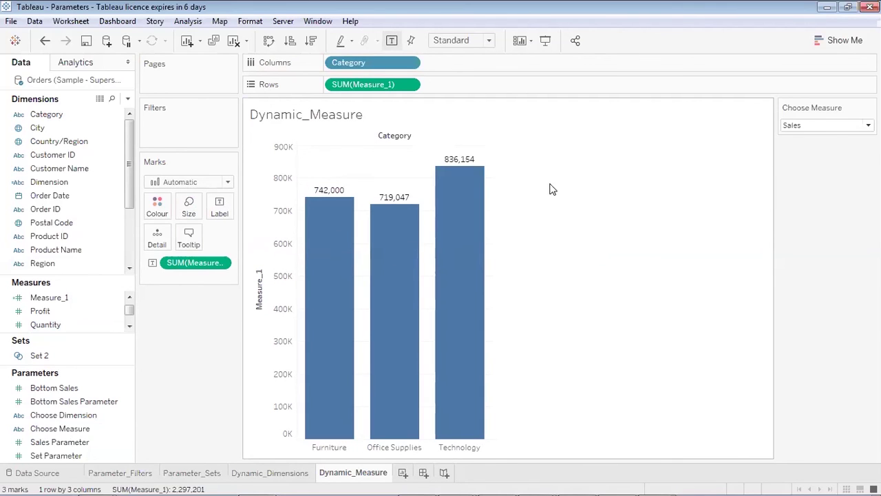
- Test the Choose Measure control by switching it to Quantity, to Profit and back to Sales
{"action": "left_click", "coordinate": [826, 124]}
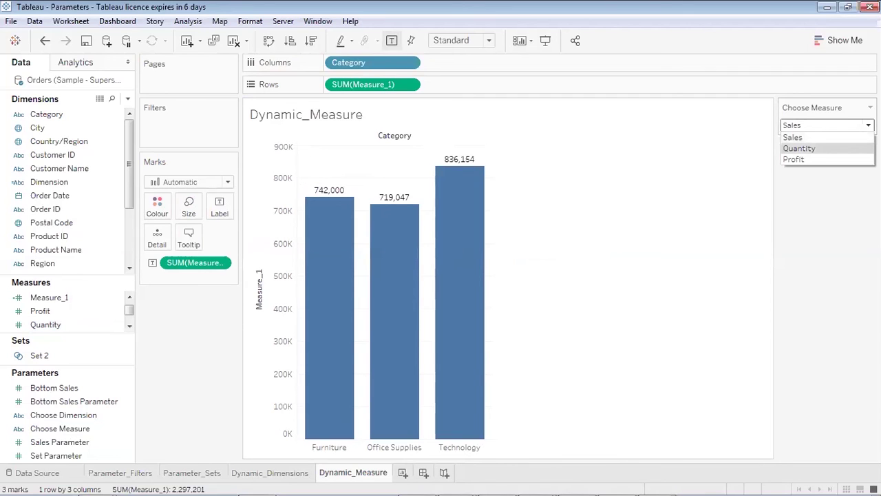
{"action": "left_click", "coordinate": [799, 148]}
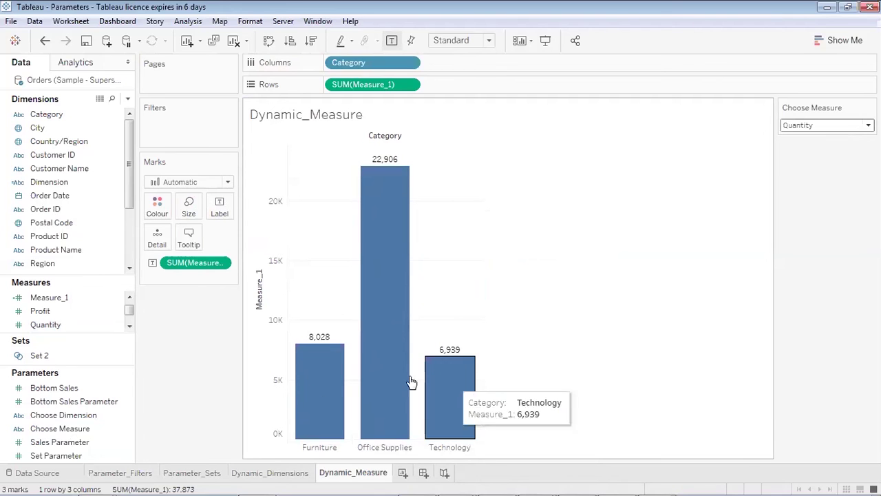
{"action": "left_click", "coordinate": [864, 125]}
{"action": "left_click", "coordinate": [856, 158]}
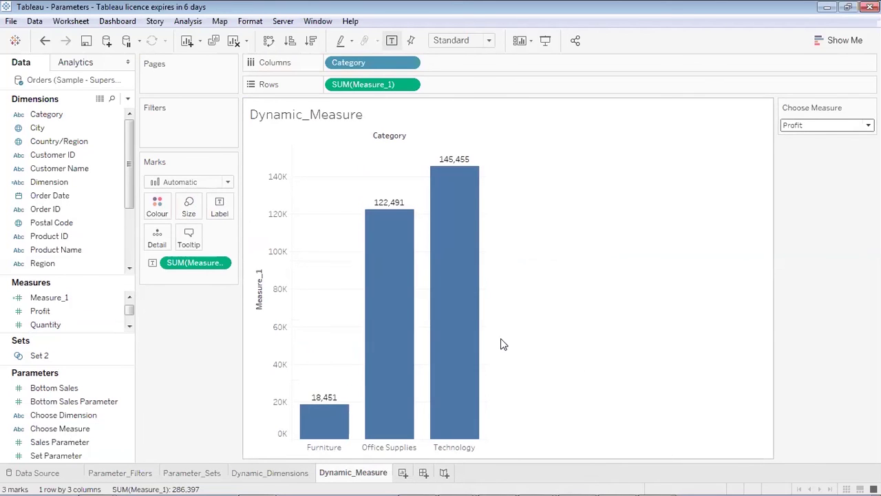
{"action": "left_click", "coordinate": [867, 125]}
{"action": "left_click", "coordinate": [792, 137]}
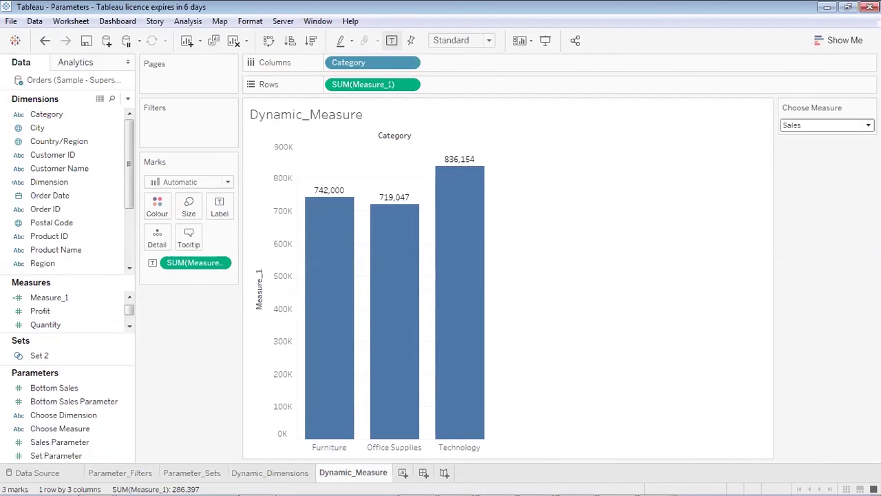